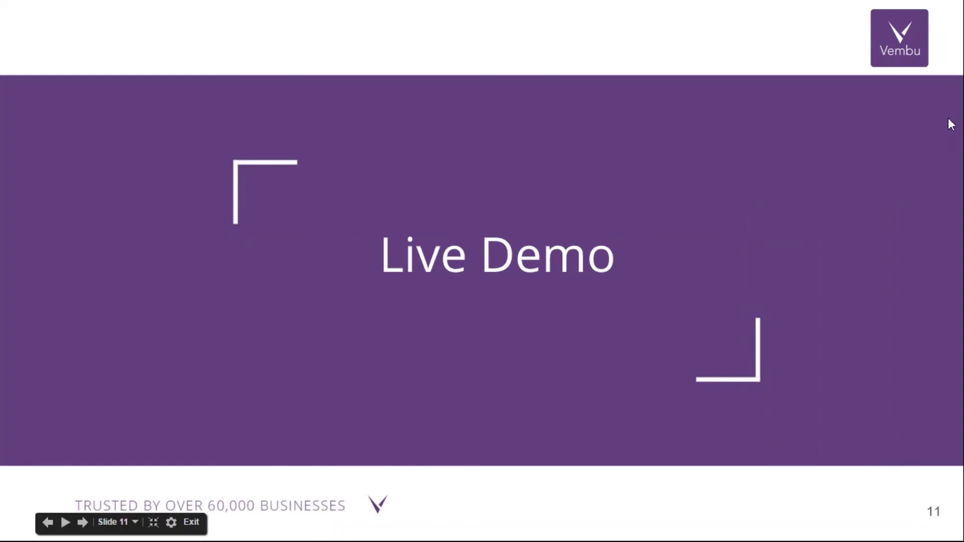
Leave the slide show and go to the VMware vSphere backup page listing host 192.168.102.48.
key(alt+Tab)
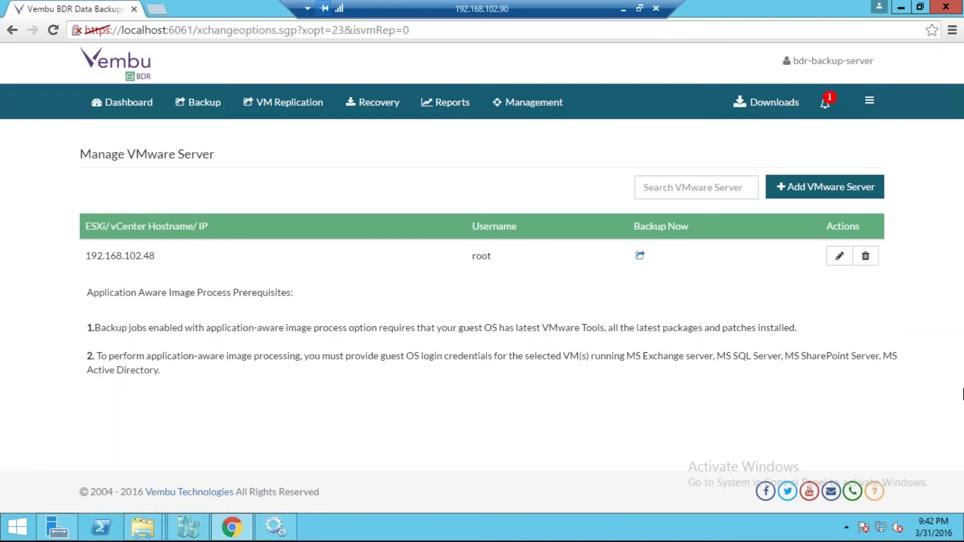
click(198, 102)
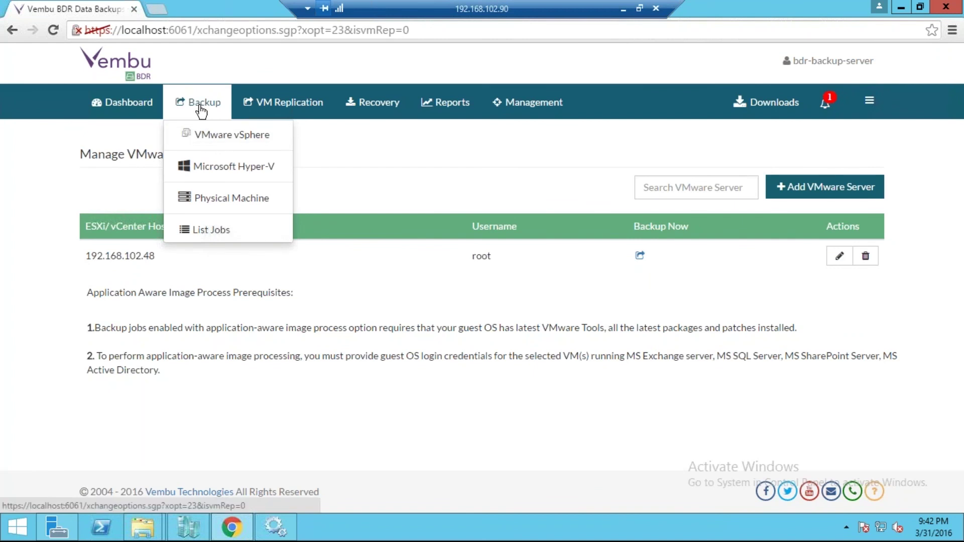
click(211, 143)
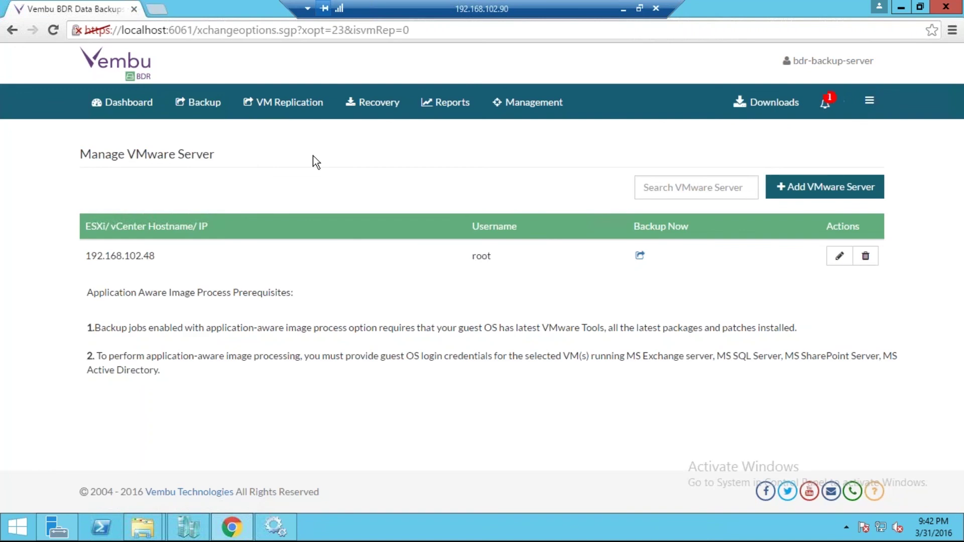
click(831, 193)
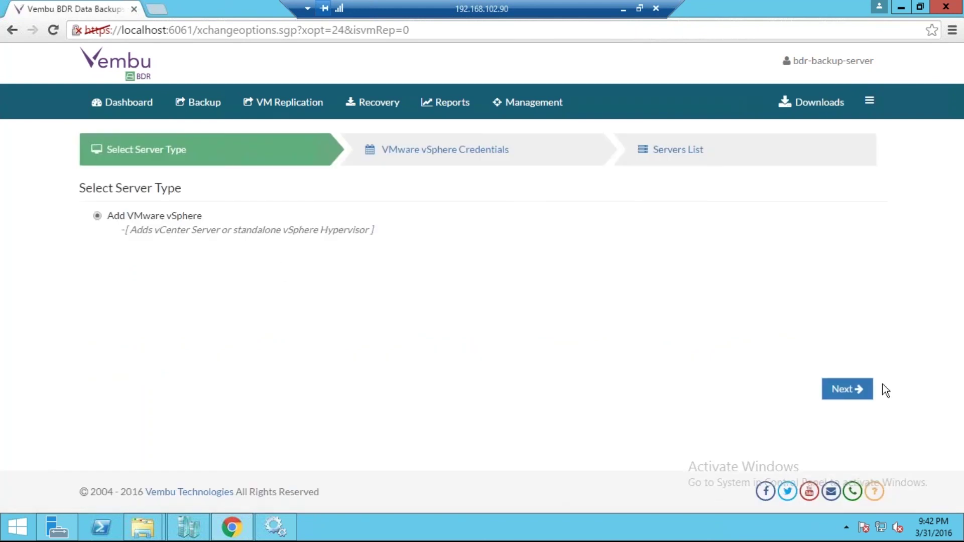
click(848, 389)
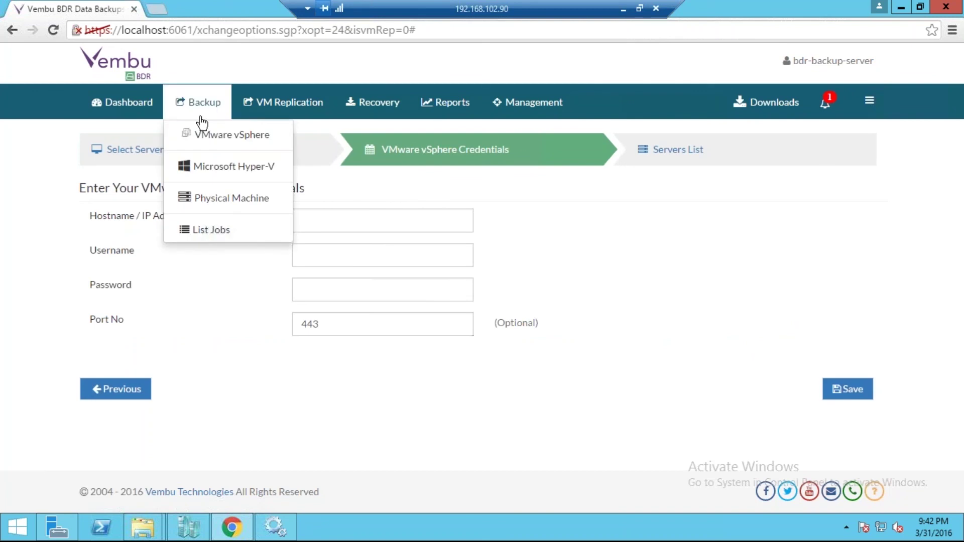
click(204, 135)
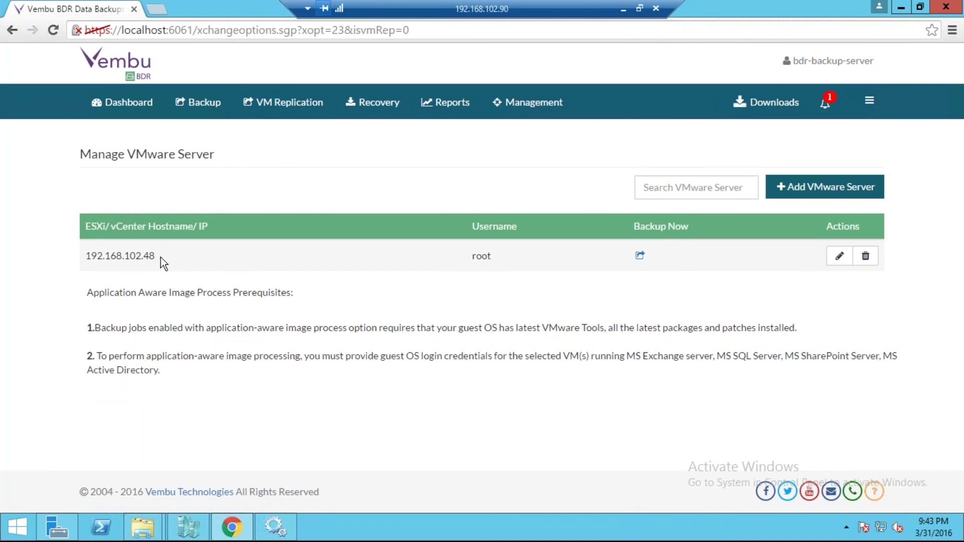
Start a backup of host 192.168.102.48, select the Siva_Win_XP_Pro_64Bit_SS VM, and continue.
click(638, 257)
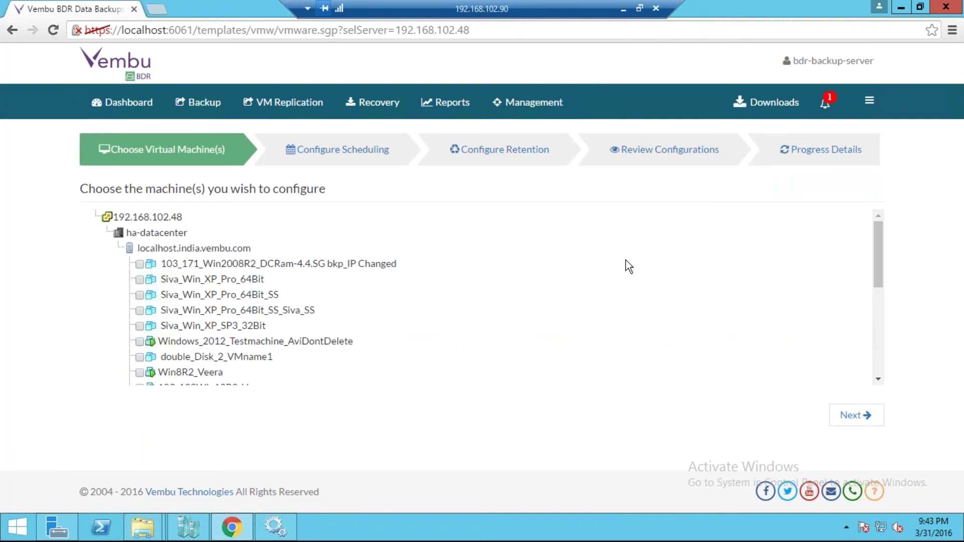
scroll(225, 259, down, 3)
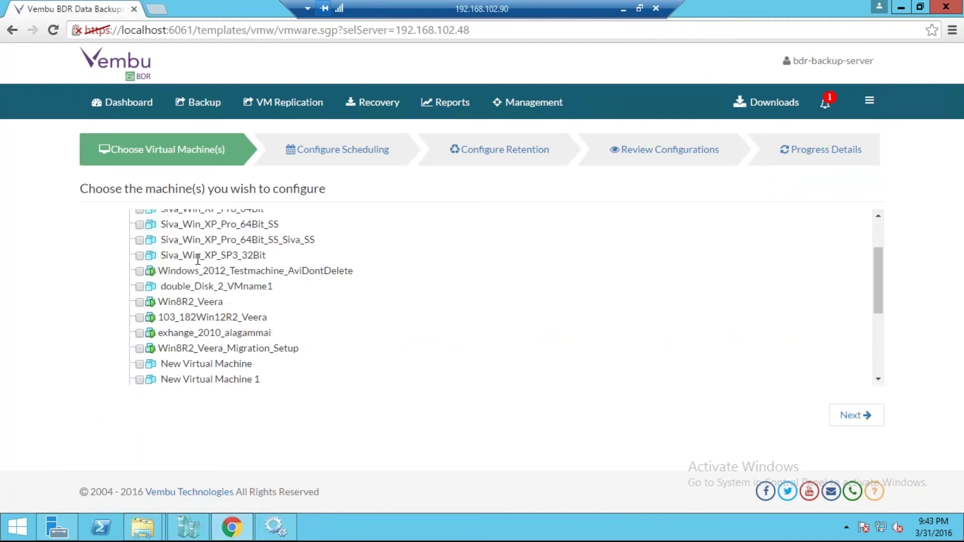
click(139, 240)
click(862, 416)
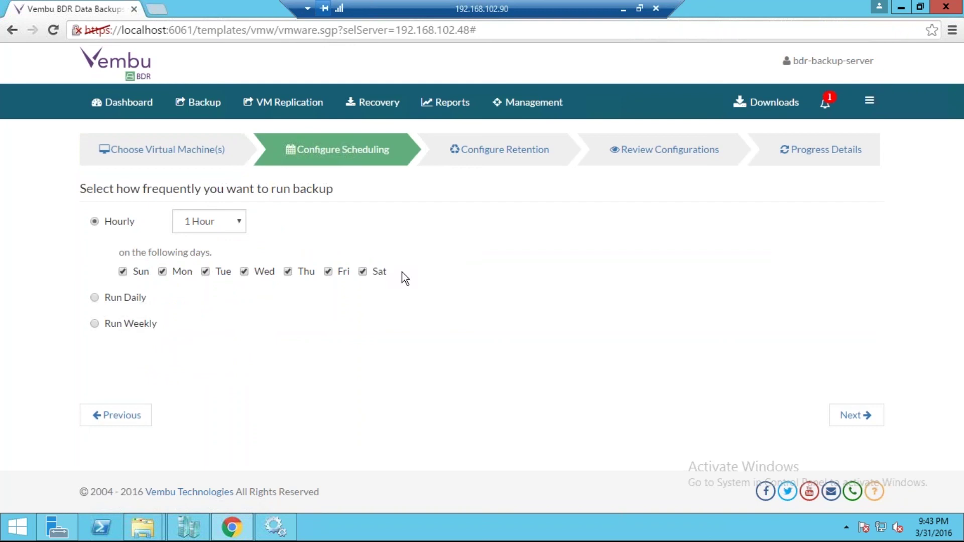
Leave the hourly backup interval at 1 Hour and continue to retention.
click(223, 221)
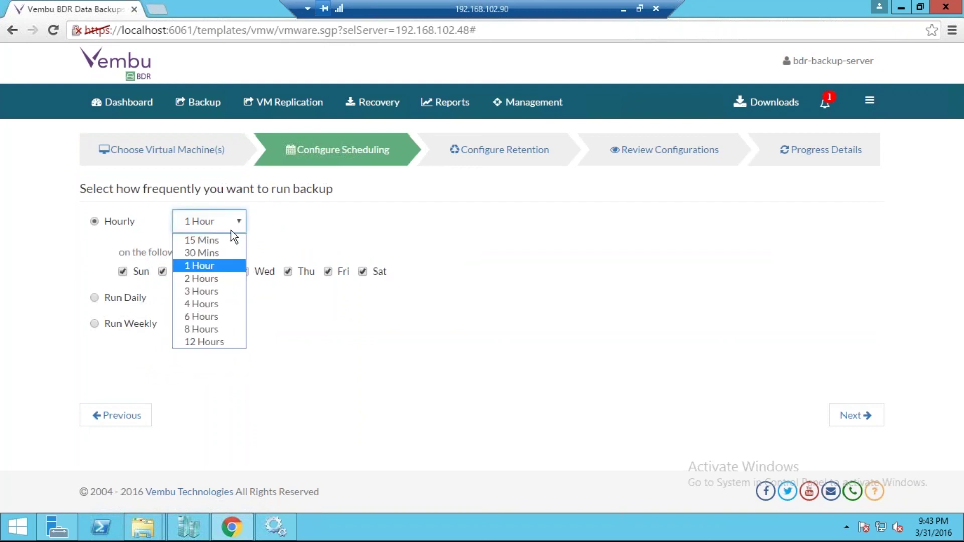
click(343, 237)
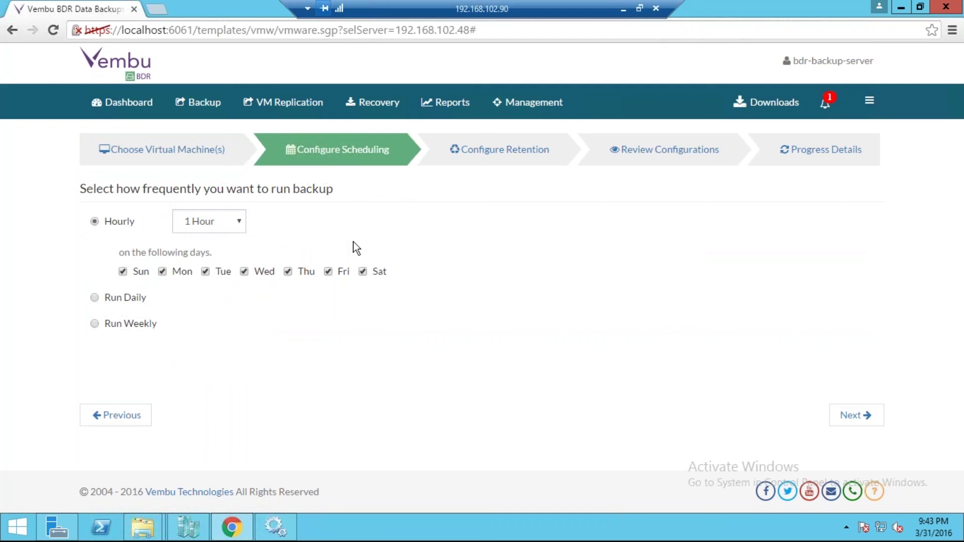
click(847, 419)
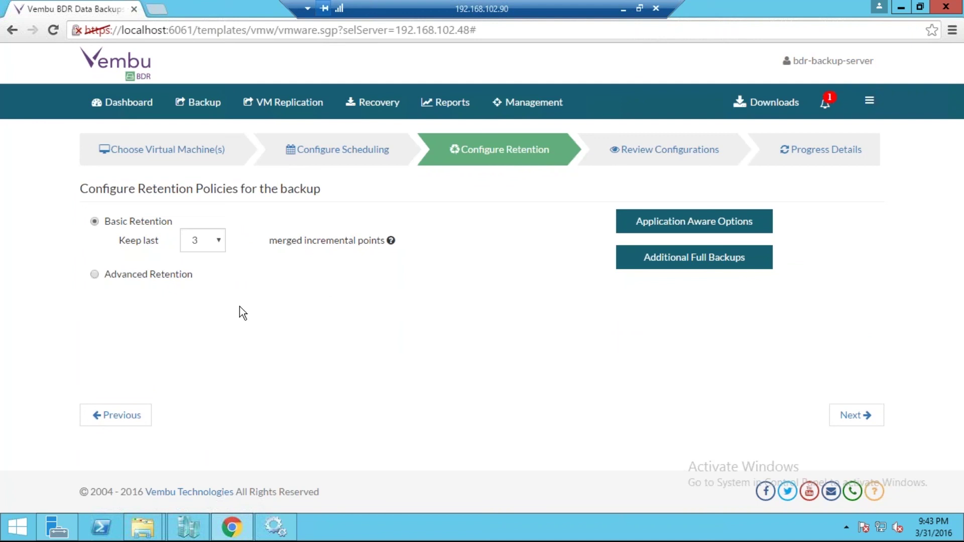
Check the restore-point options, leaving Keep last at 3 merged incremental points.
click(221, 242)
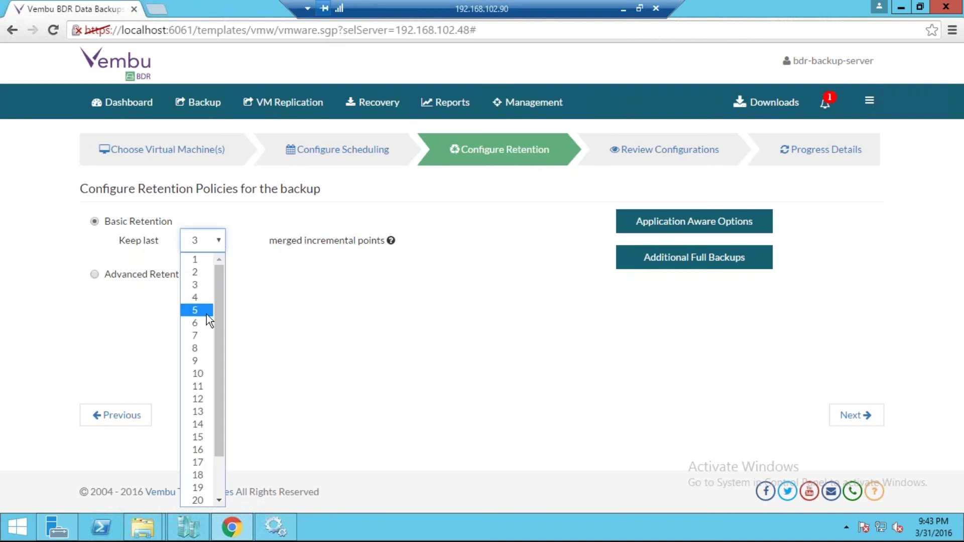
drag(216, 314, 226, 430)
click(404, 316)
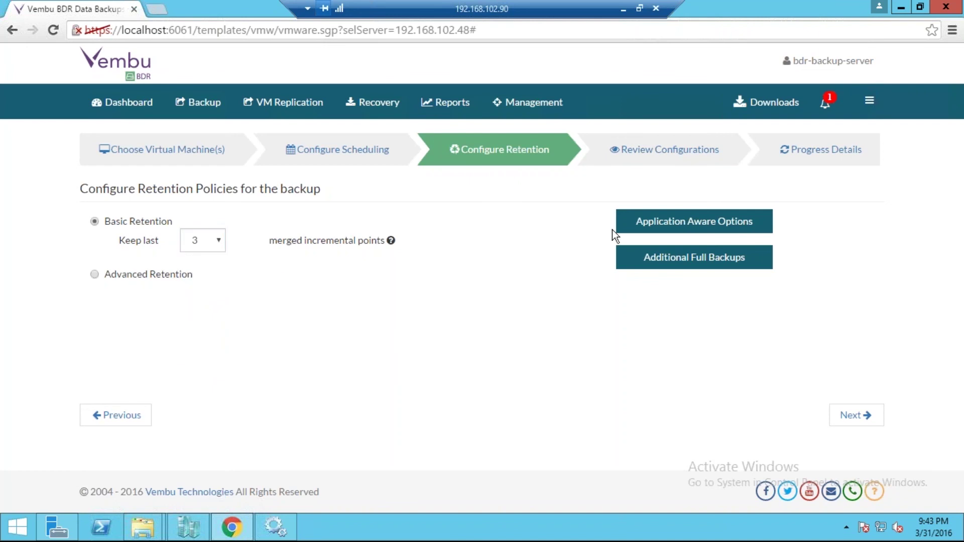
Try the application-aware processing checkbox, then cancel, leaving it off.
click(646, 227)
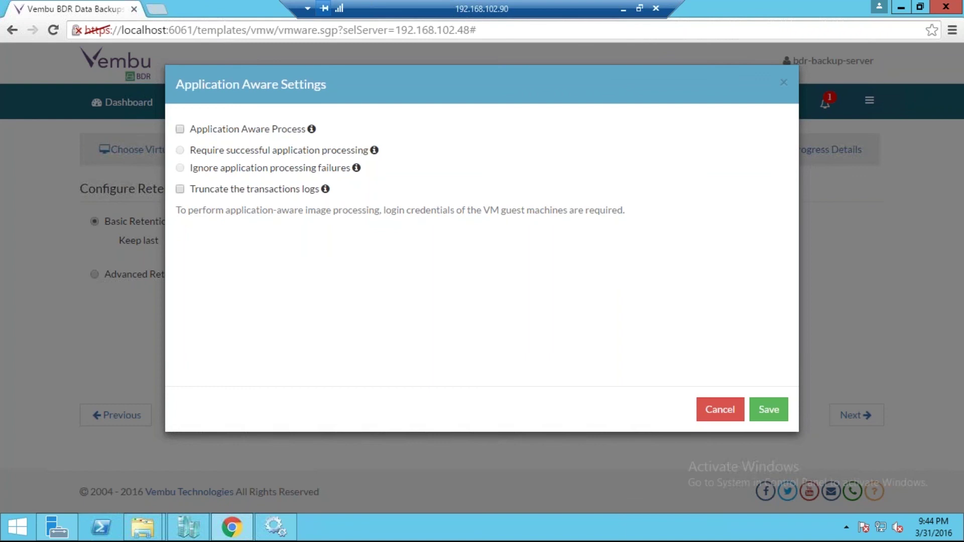
click(179, 129)
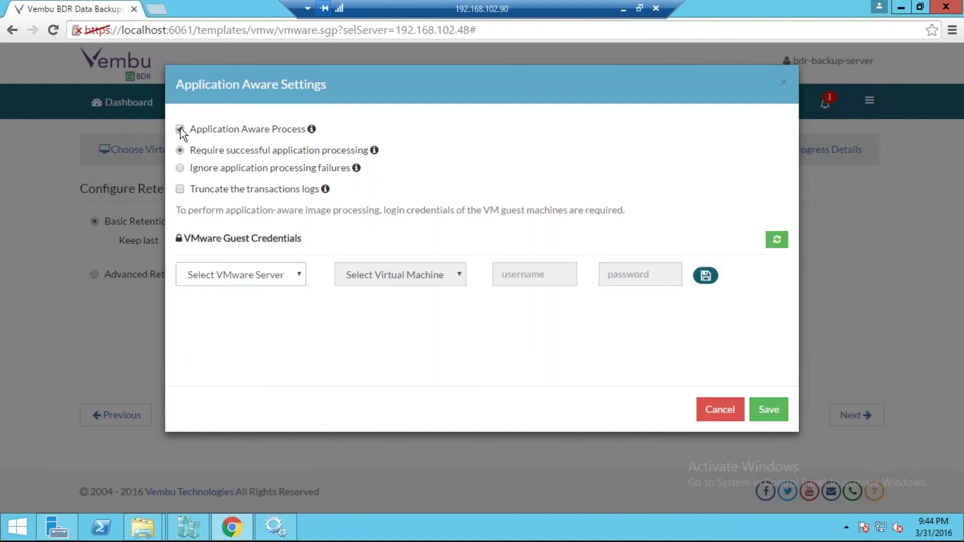
click(179, 129)
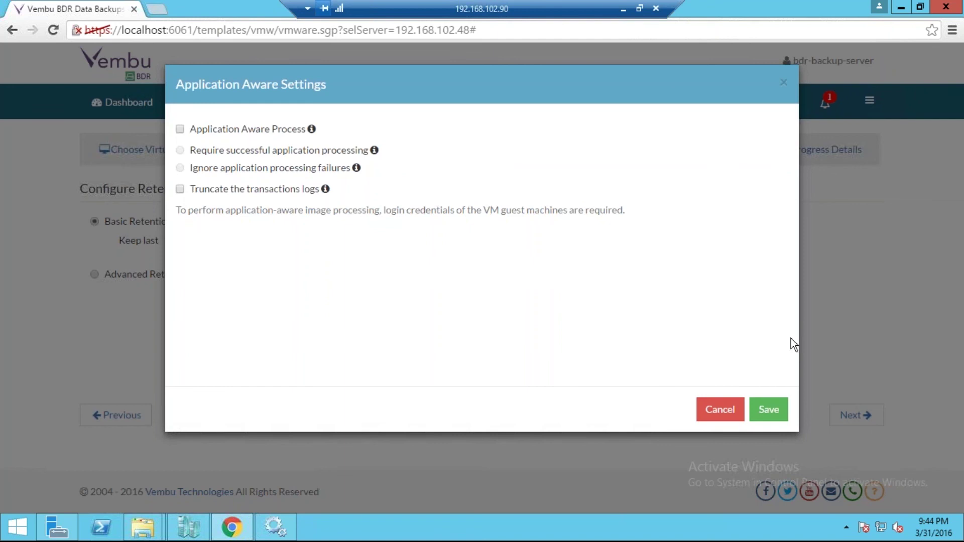
click(708, 412)
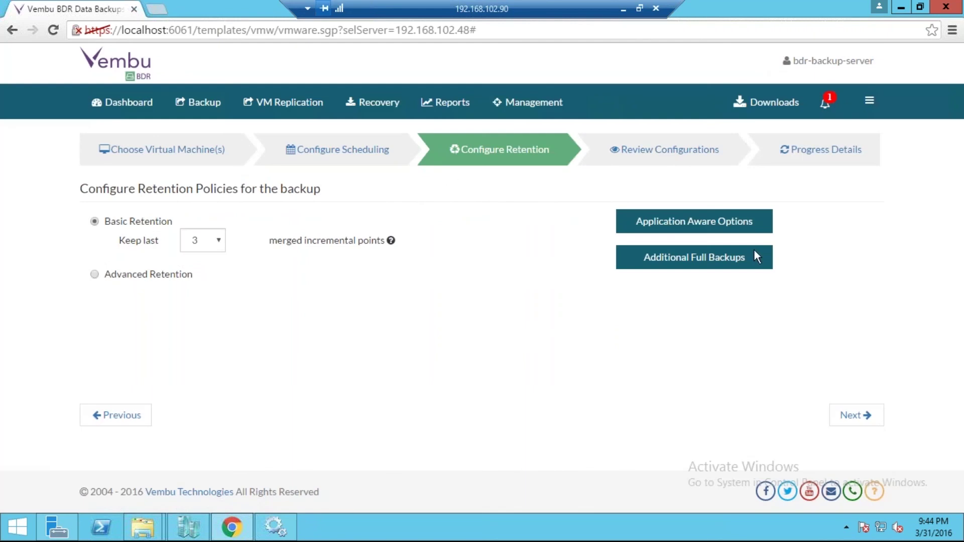
click(847, 420)
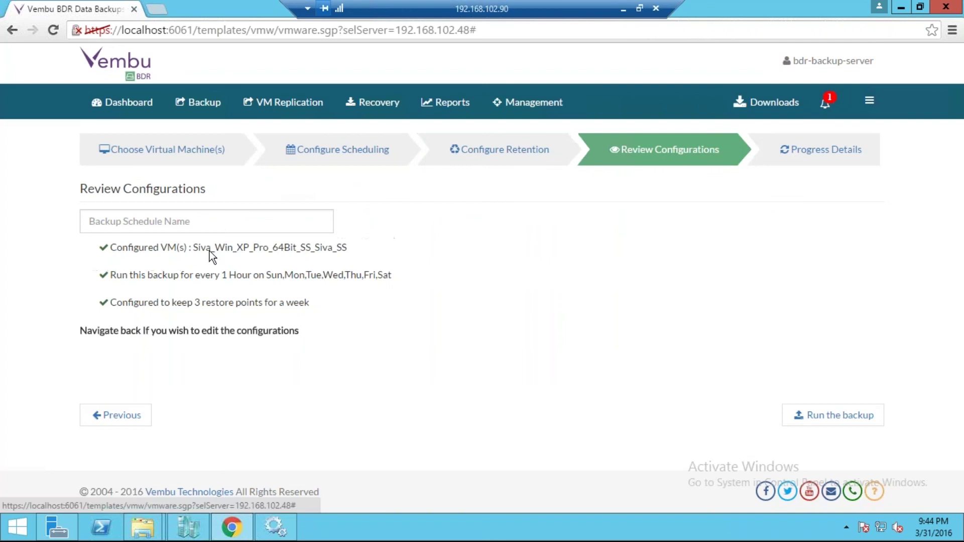
click(180, 221)
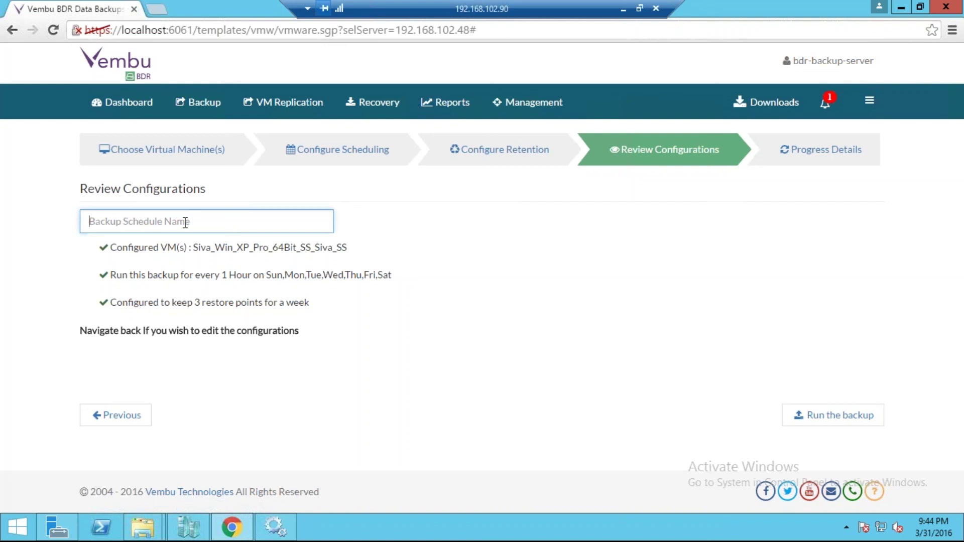
mouse_move(197, 97)
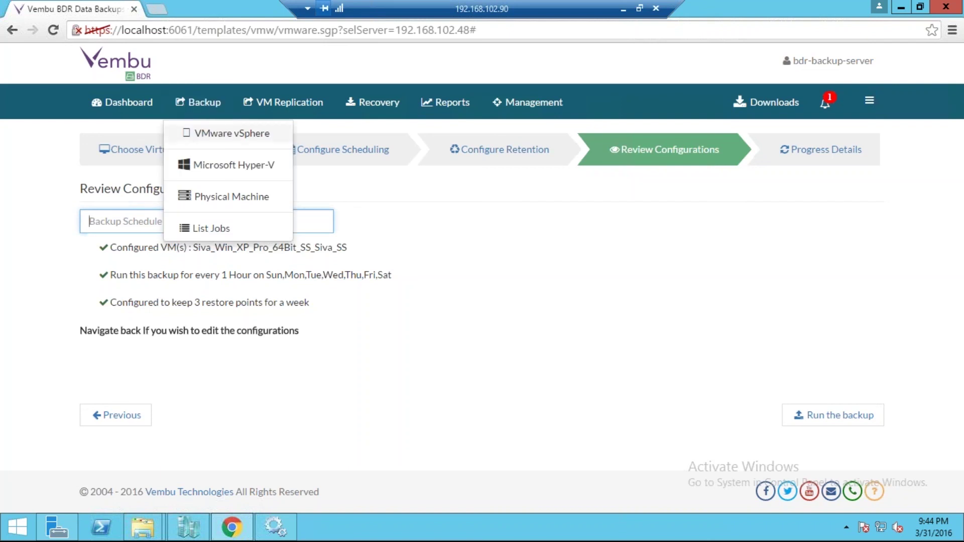
Go to the Microsoft Hyper-V backup page and start adding a Hyper-V server.
click(231, 165)
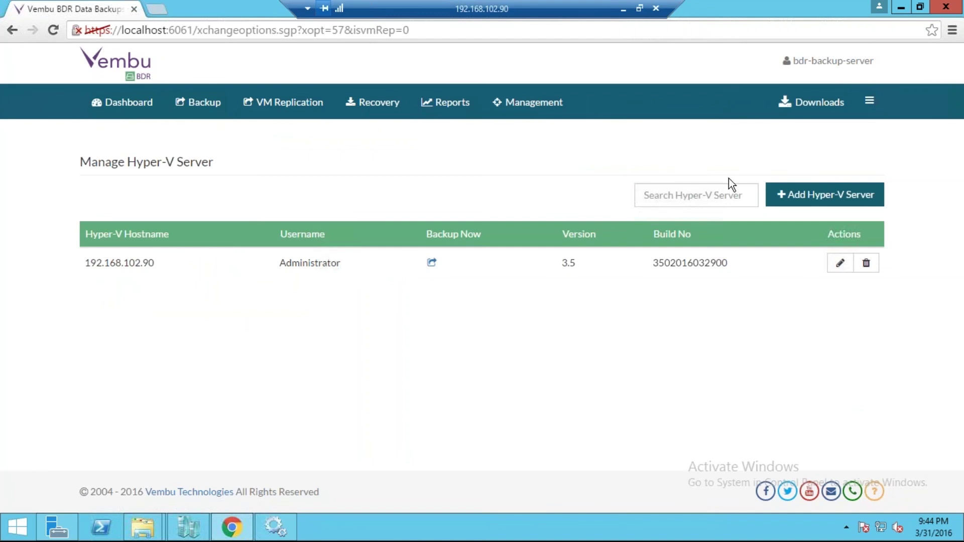
click(818, 196)
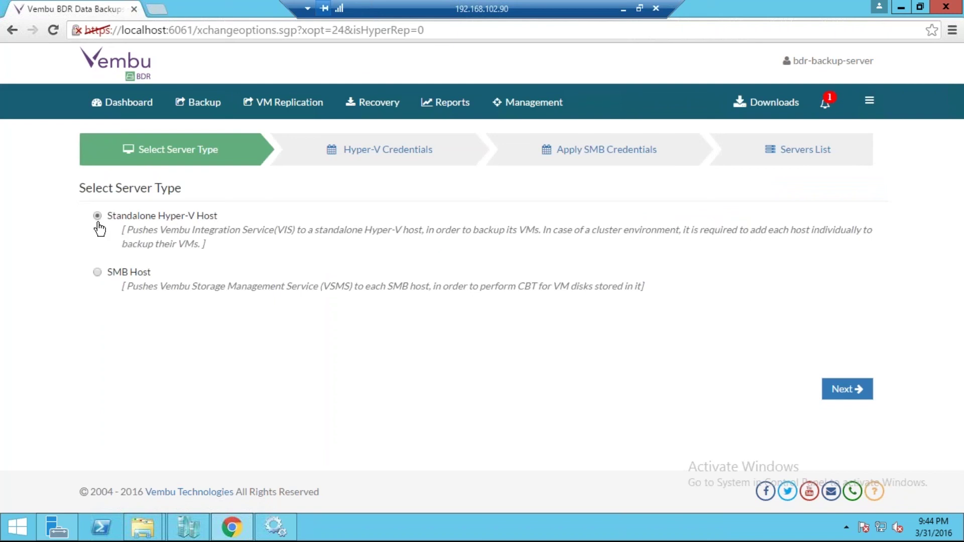
Advance past the server type, then return to the Microsoft Hyper-V list showing 192.168.102.90.
click(846, 389)
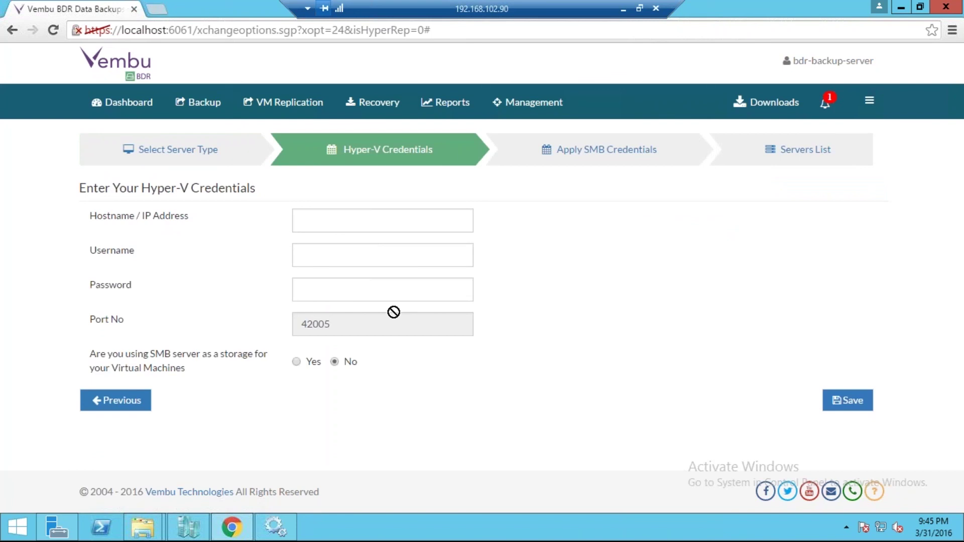
click(198, 103)
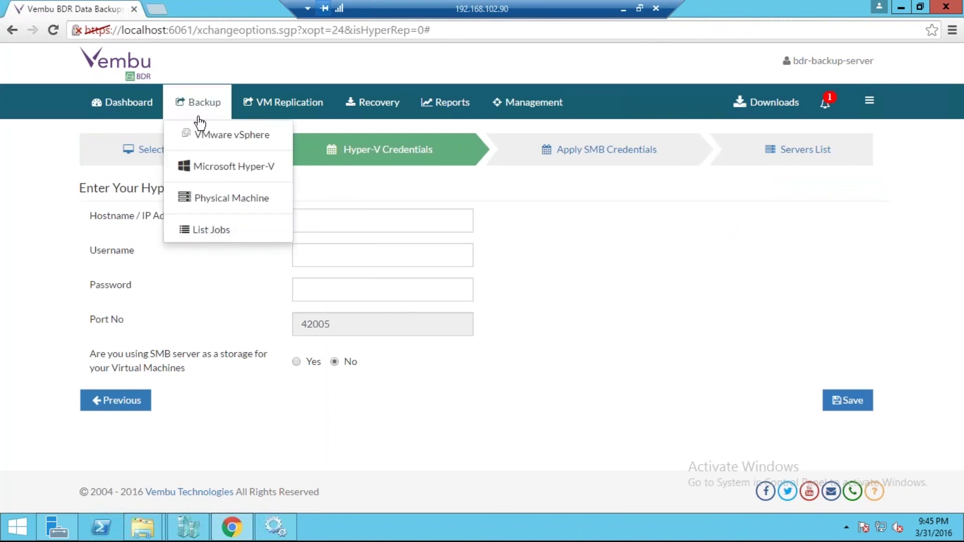
click(233, 166)
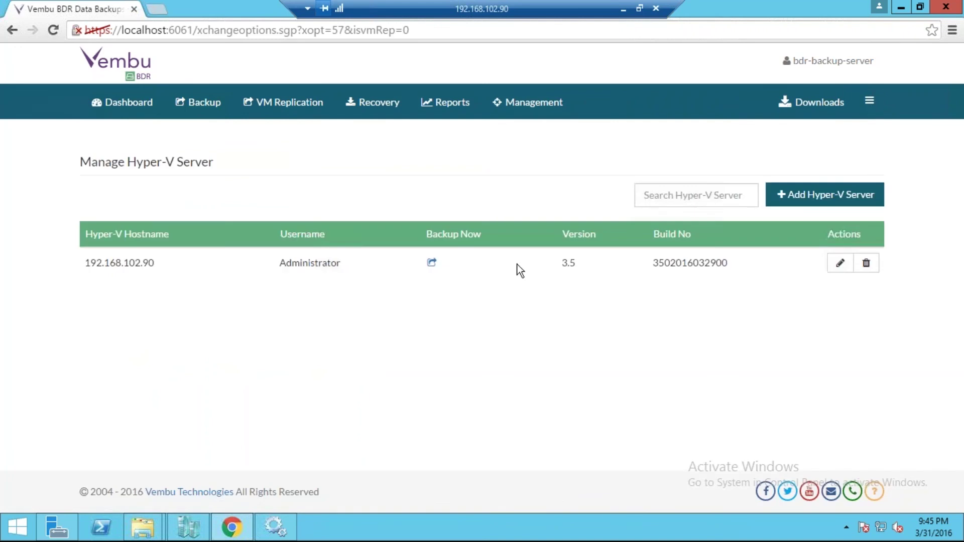
Back up WindowsXP on 192.168.102.90, keeping the hourly schedule and 3 restore points.
click(432, 262)
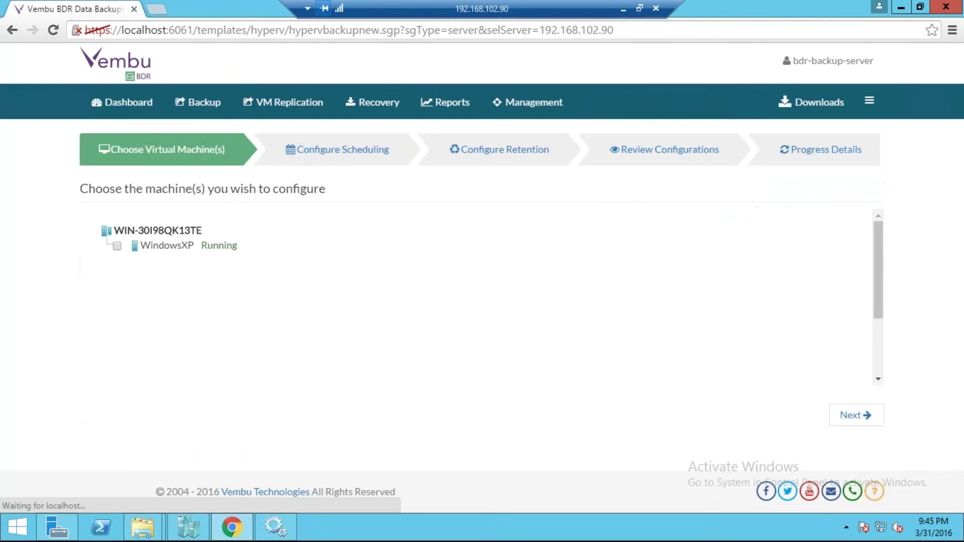
click(117, 245)
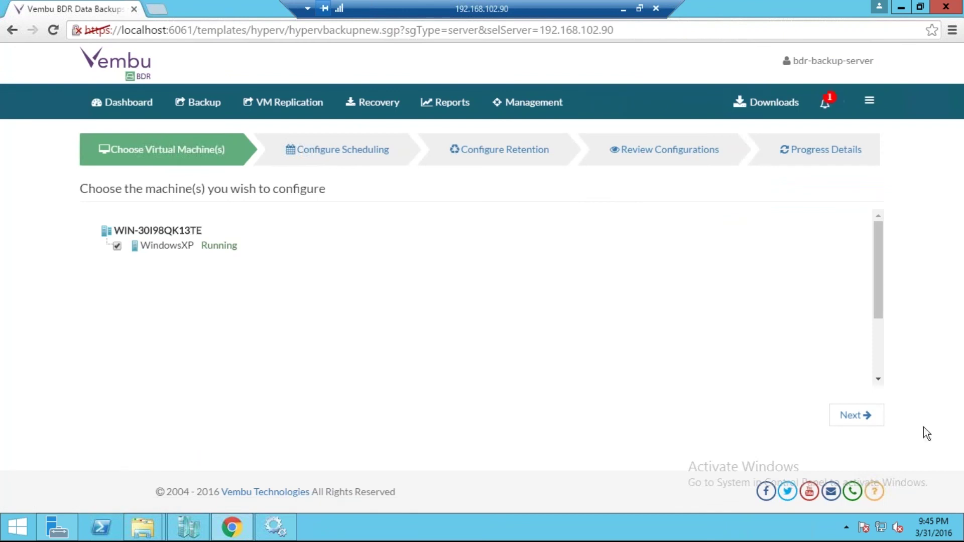
click(864, 417)
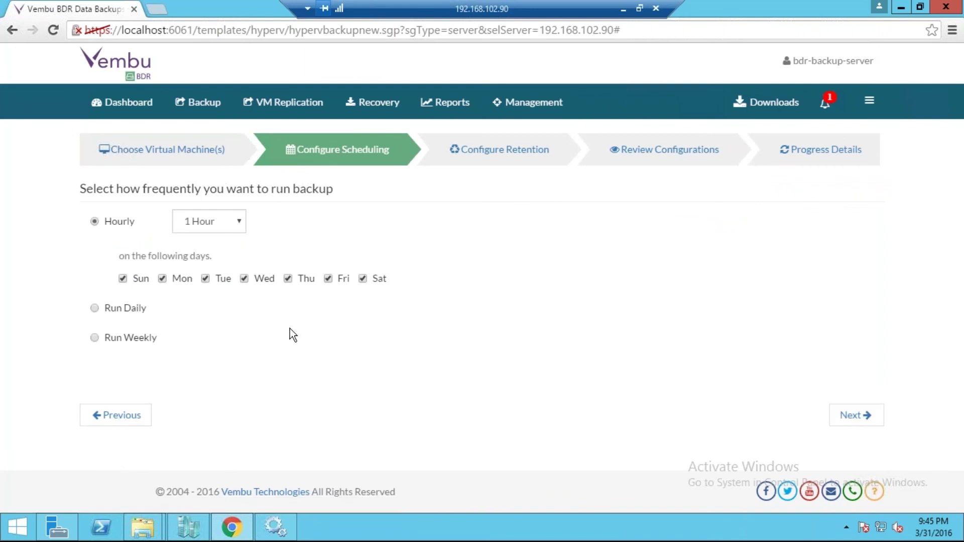
click(859, 417)
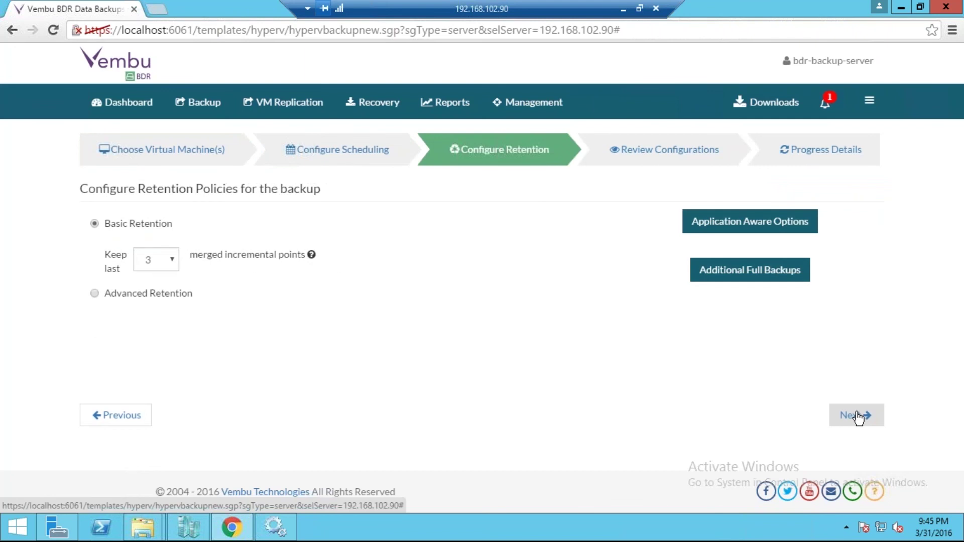
click(862, 416)
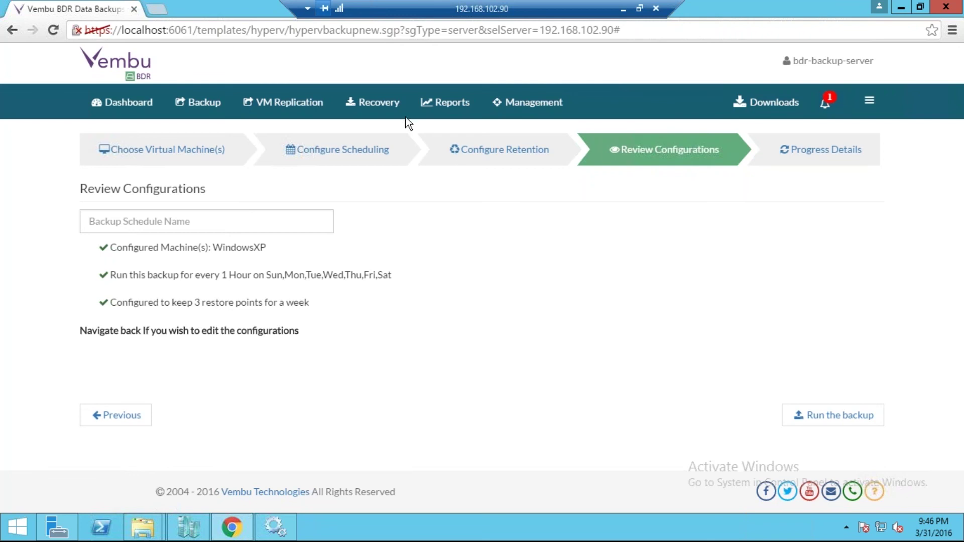
Start restoring the VMware-Backup job from Recovery and choose Instant Boot.
click(370, 101)
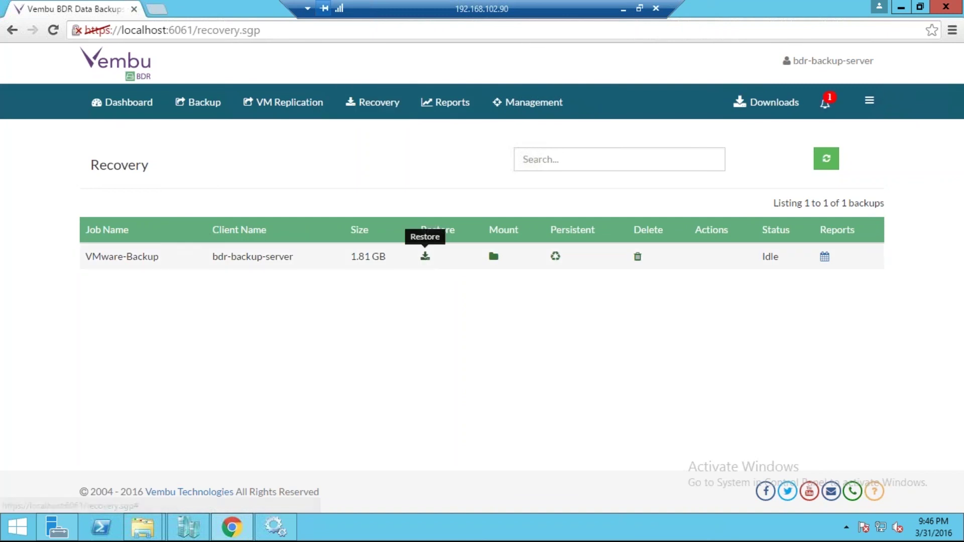
click(425, 257)
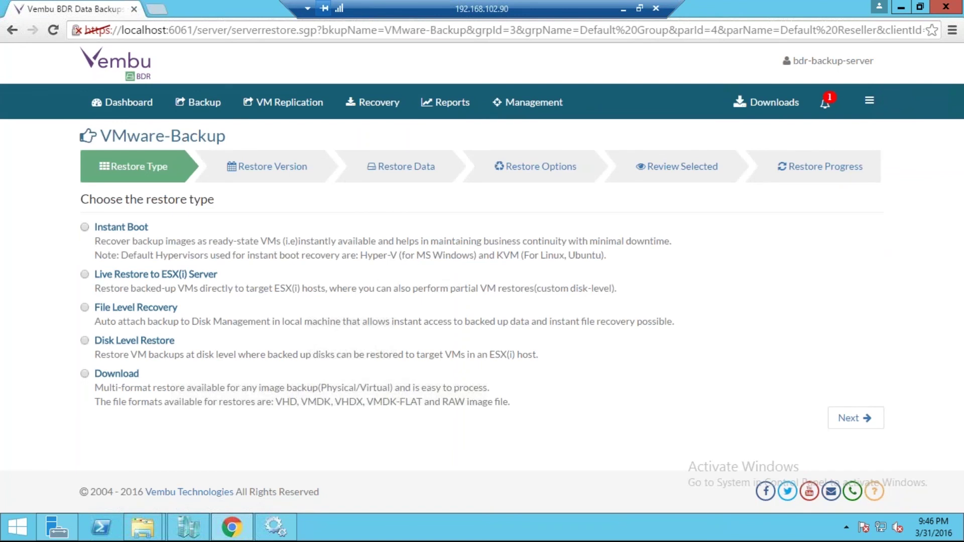
click(84, 230)
Select the 21:31:27 restore point and the Windows XP VM under 192.168.102.48.
click(858, 425)
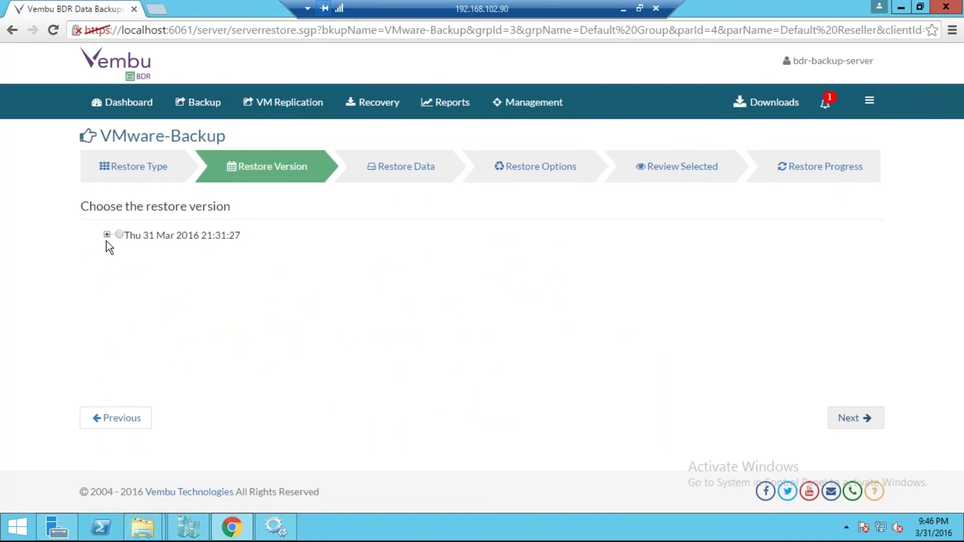
click(107, 234)
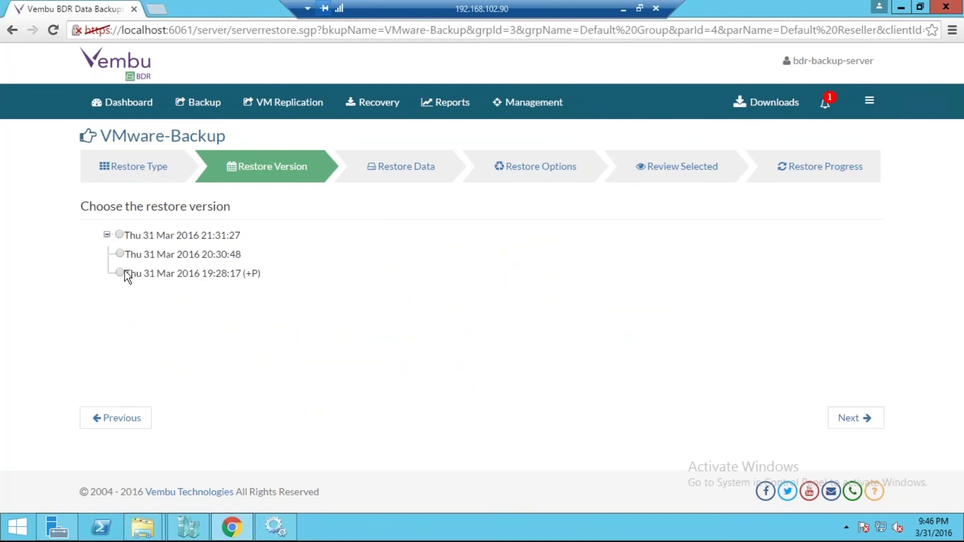
click(119, 234)
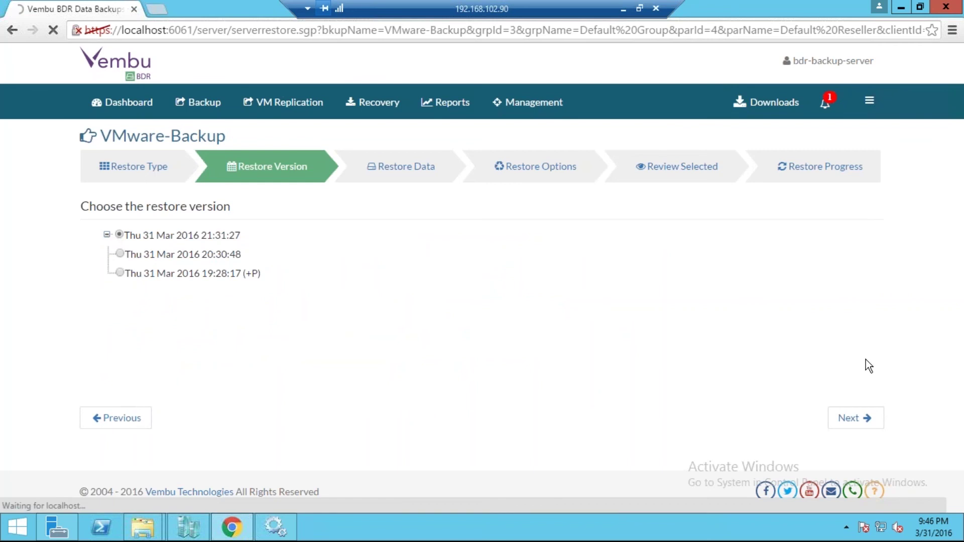
click(859, 423)
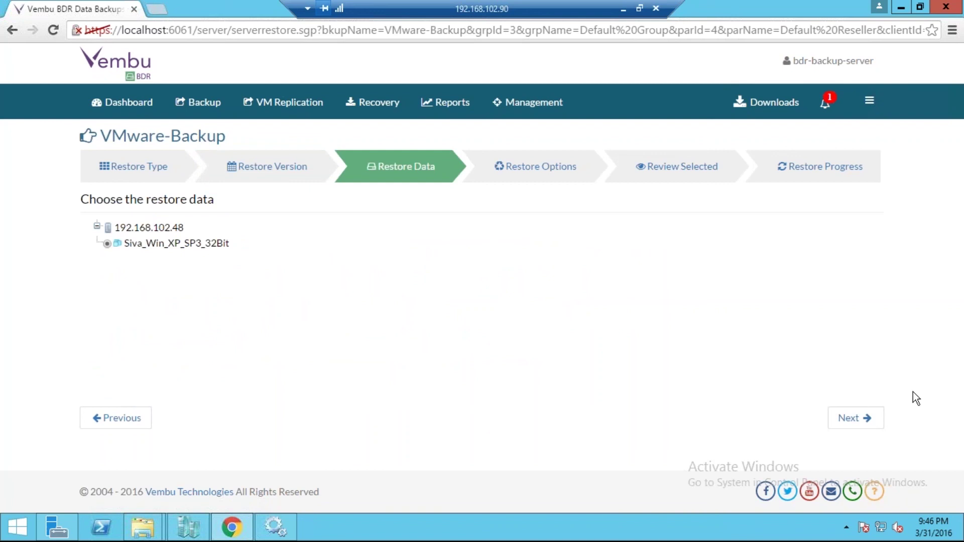
click(858, 417)
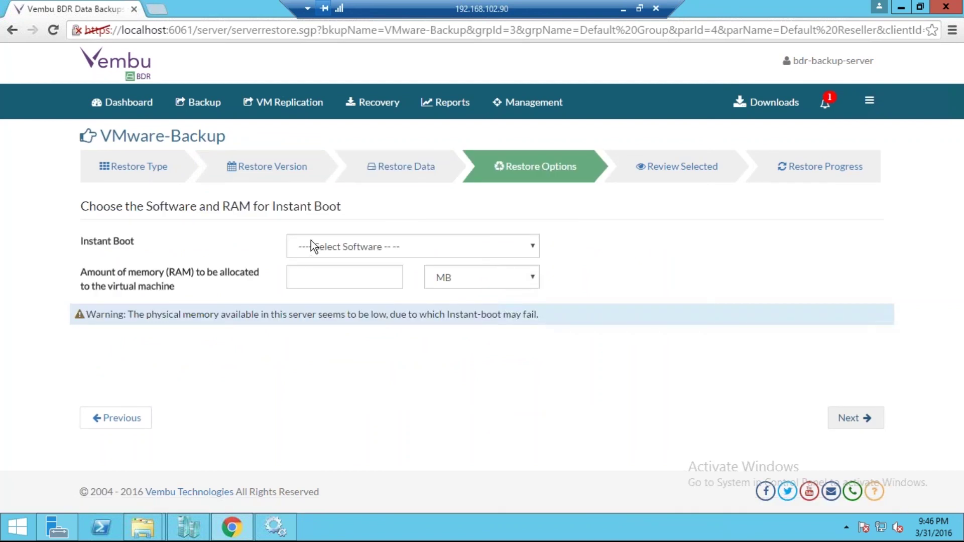
Set Hyper-V as the instant boot software with 2 GB RAM and continue to review.
click(351, 242)
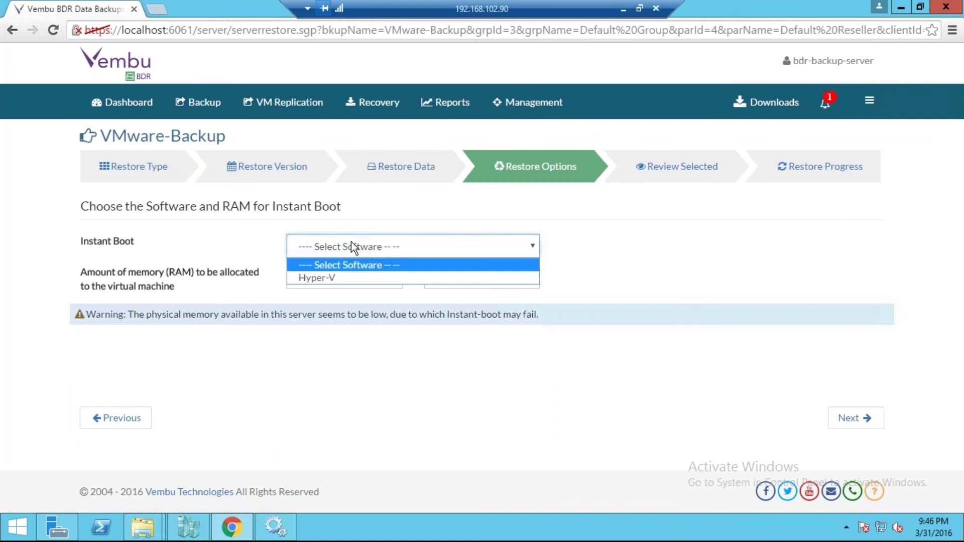
click(360, 279)
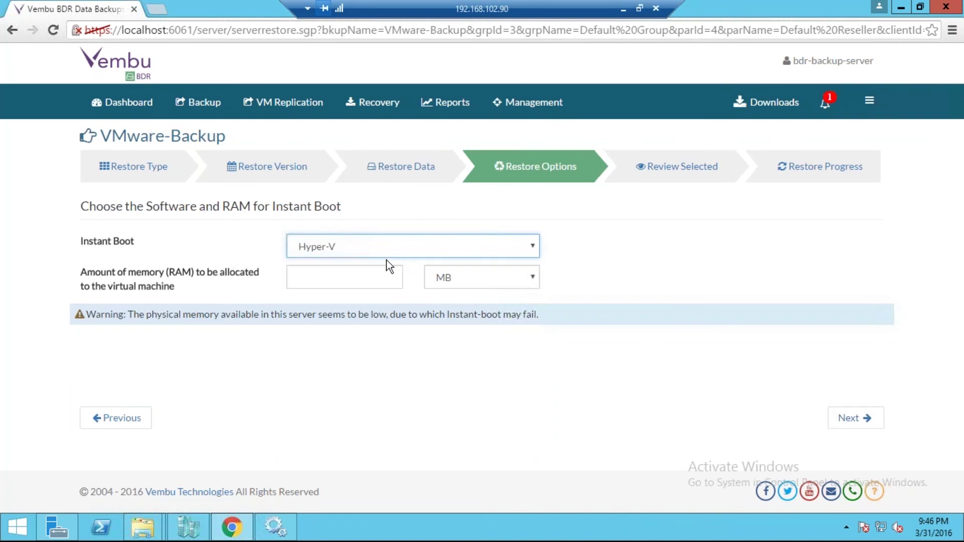
click(379, 278)
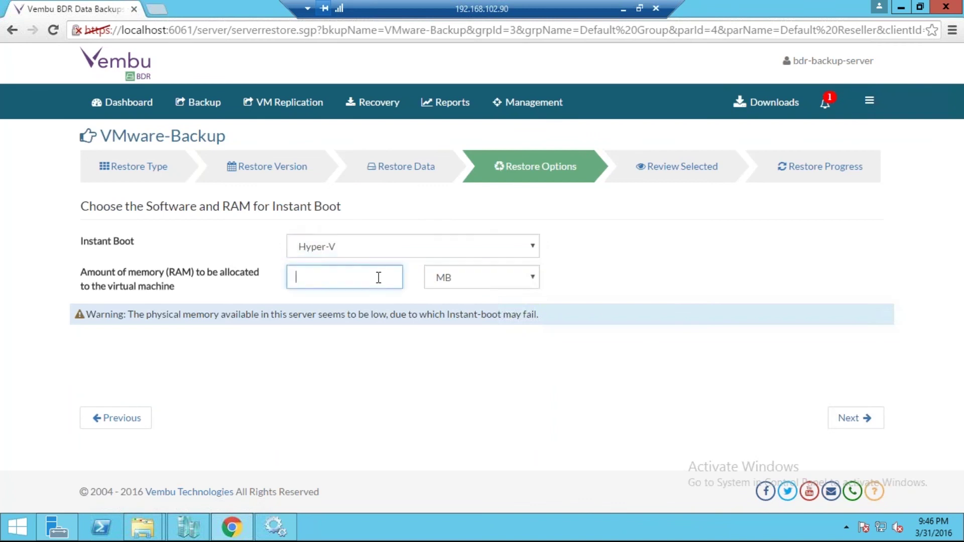
text(2)
click(463, 277)
click(460, 309)
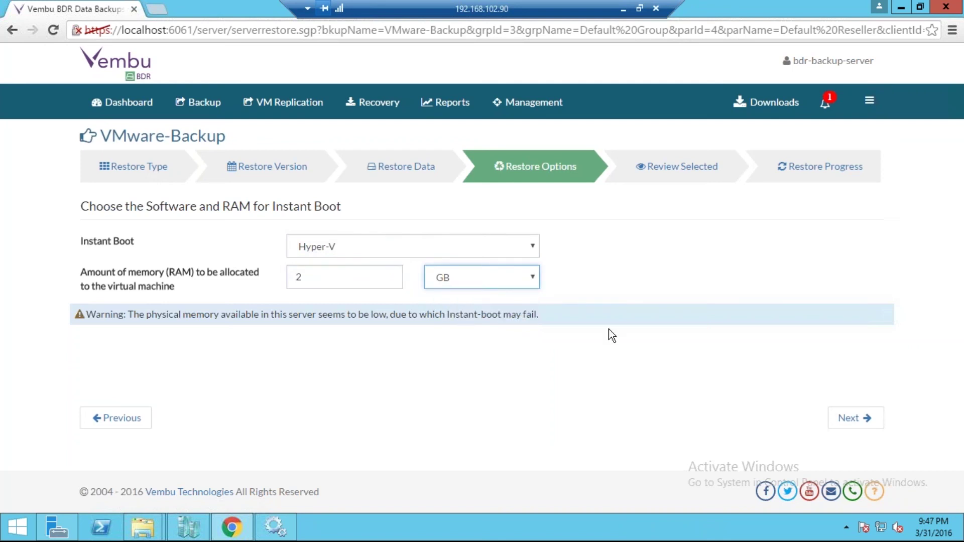
click(860, 422)
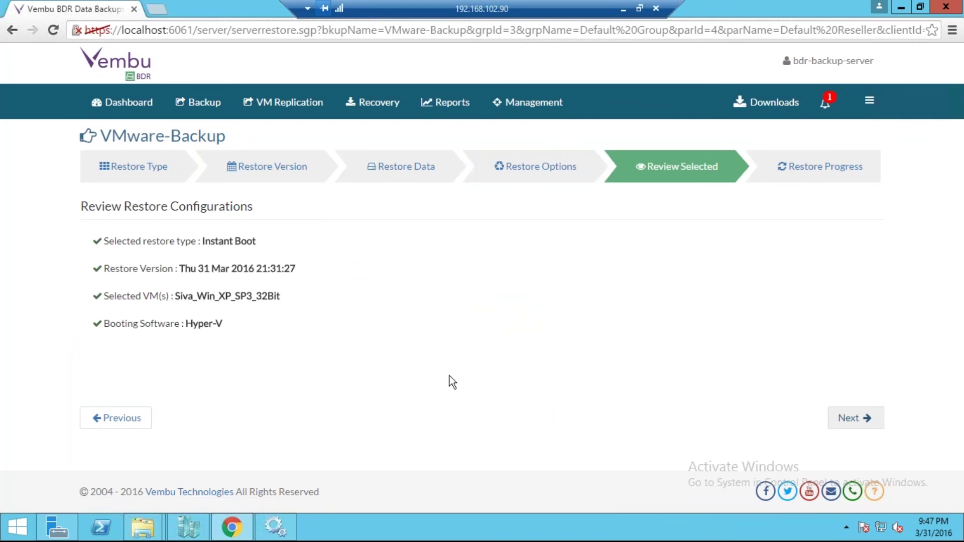
Submit and confirm the instant boot restore, then switch to Hyper-V Manager once the machine boots.
click(856, 422)
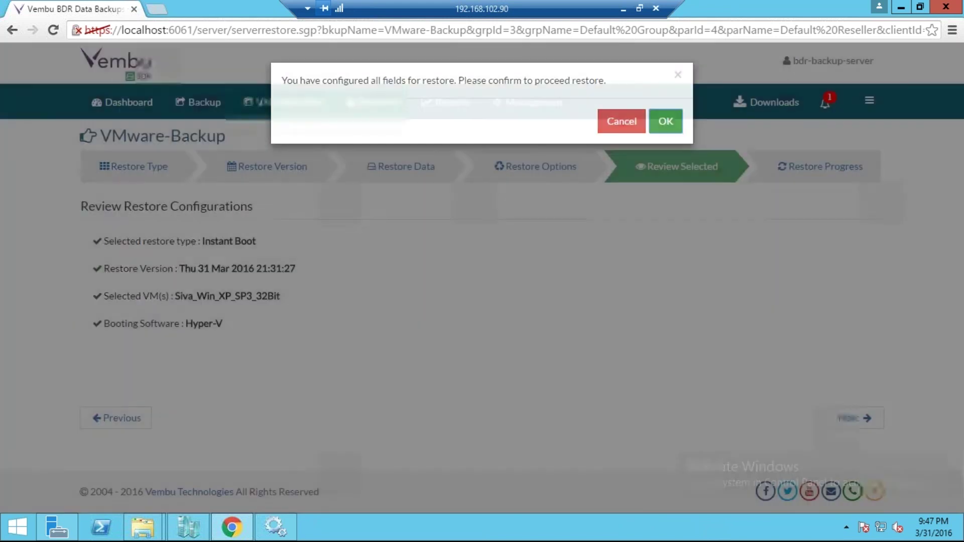
click(666, 120)
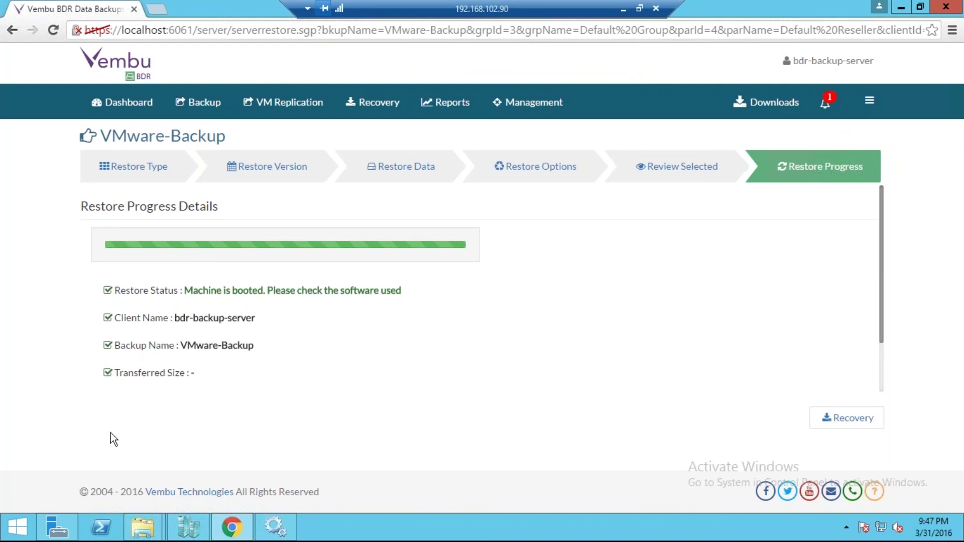
click(188, 531)
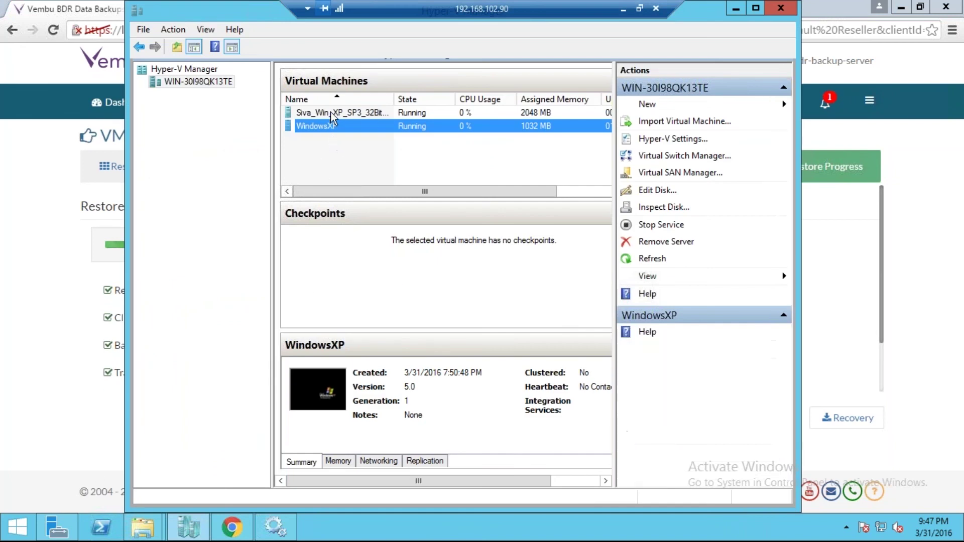
Connect to the WindowsXP VM's console to watch Windows XP start, then return to the VM list.
click(333, 126)
right_click(333, 127)
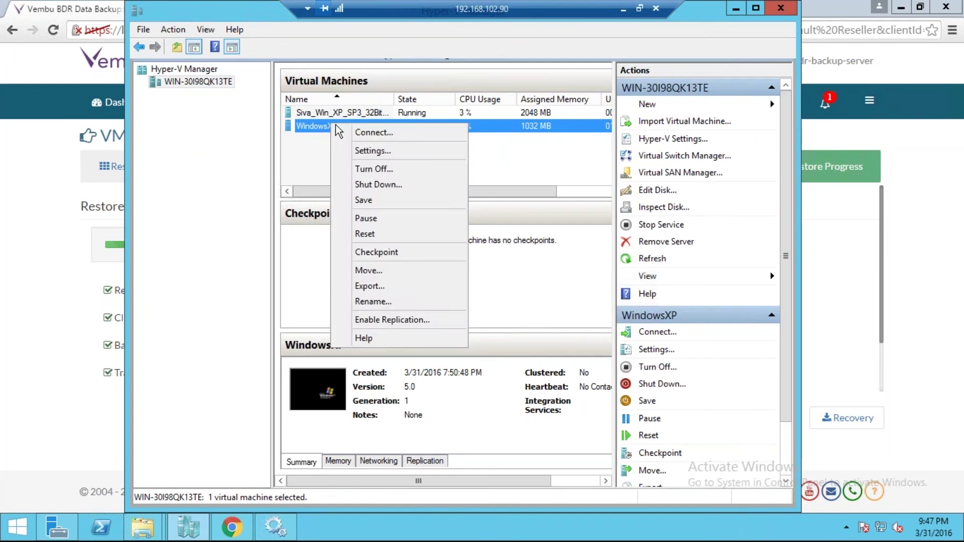
click(357, 132)
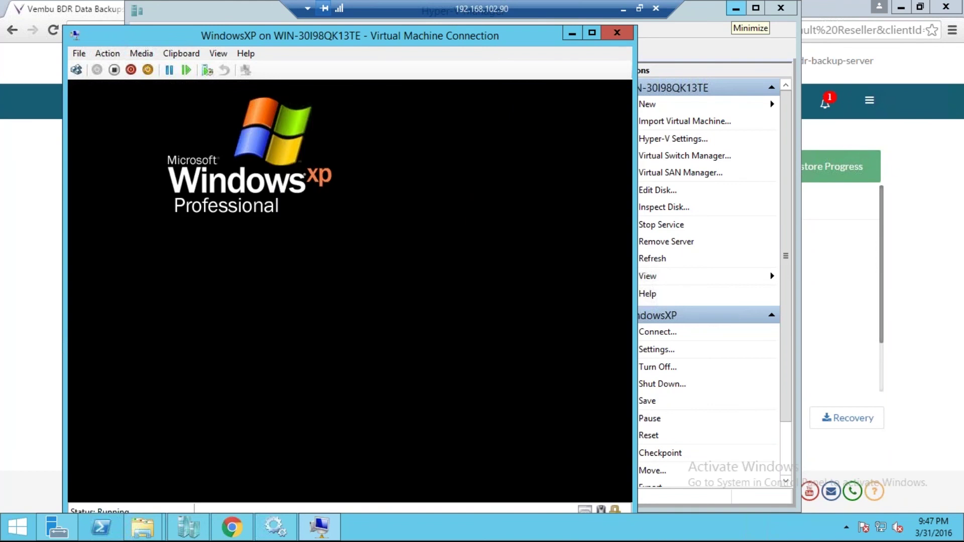
click(681, 44)
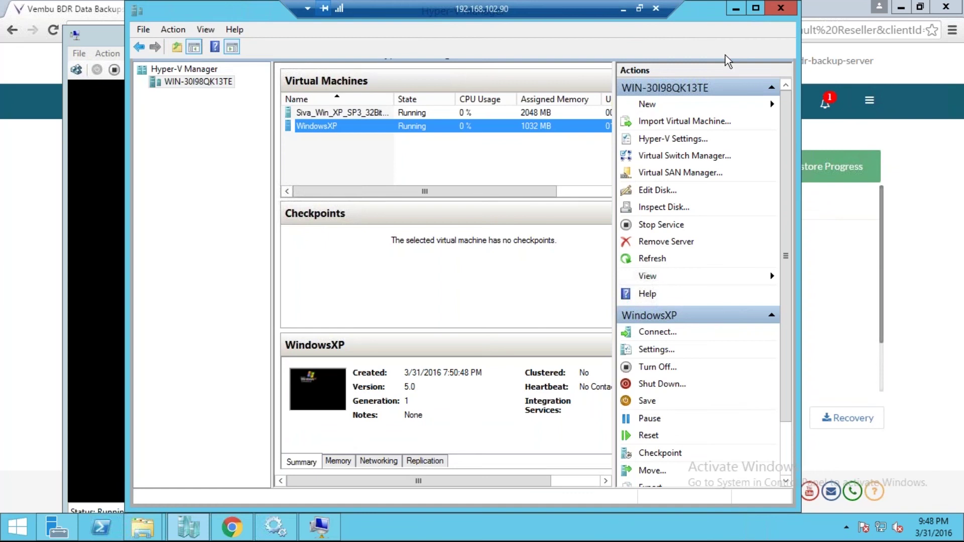